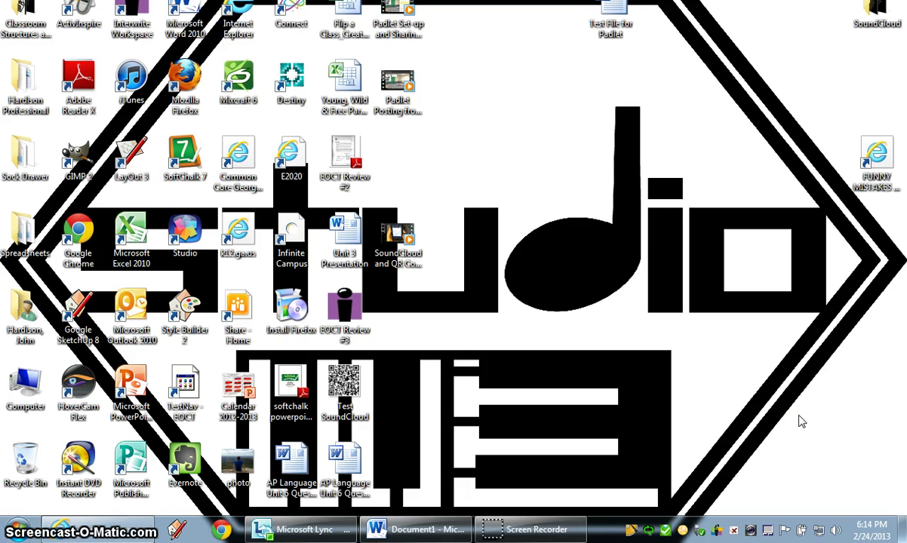
Create a new blank wall in the Padlet tab.
left_click(62, 529)
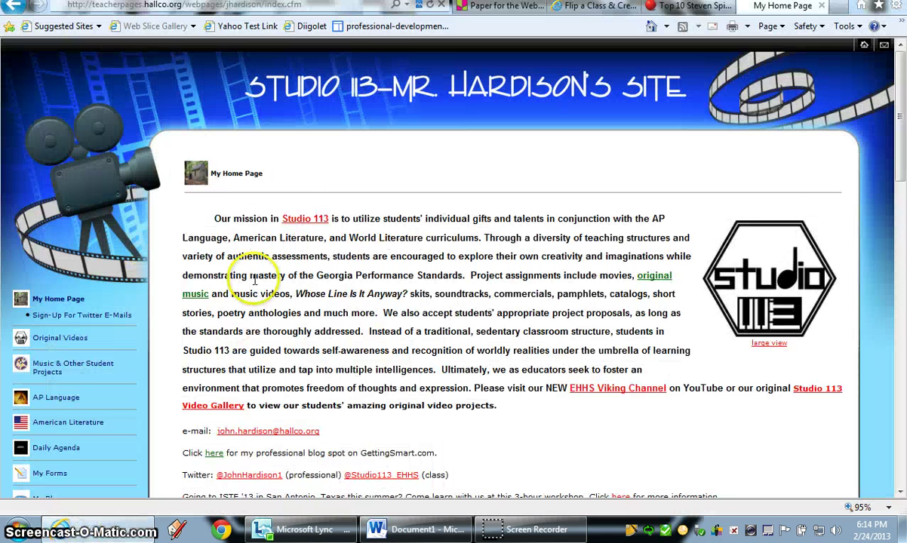
left_click(483, 6)
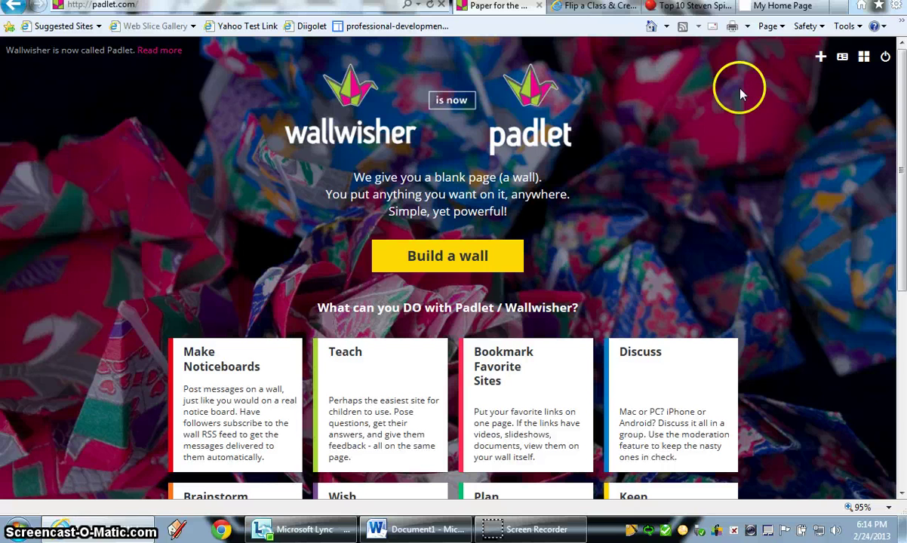
left_click(821, 60)
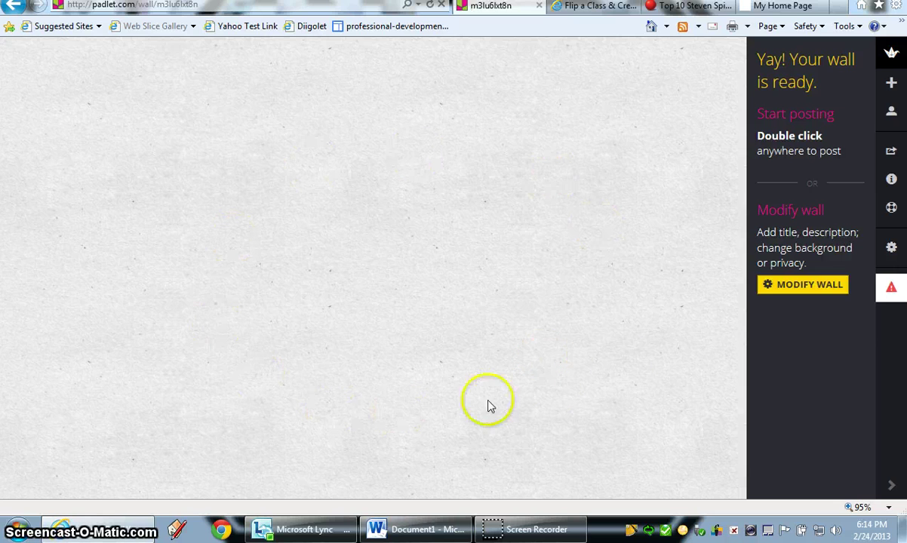
Upload the 'Studio 113 CS4 JPEG web' image as the wall's portrait.
left_click(785, 293)
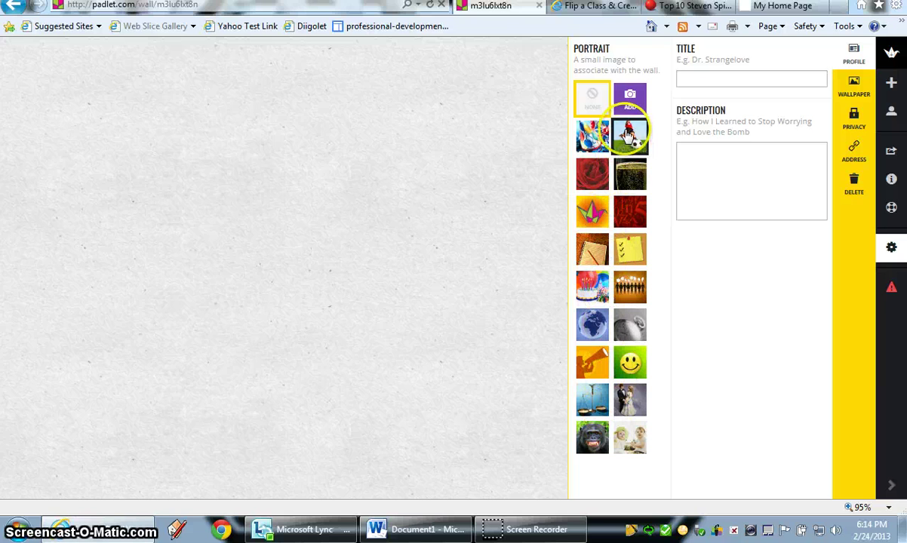
left_click(631, 99)
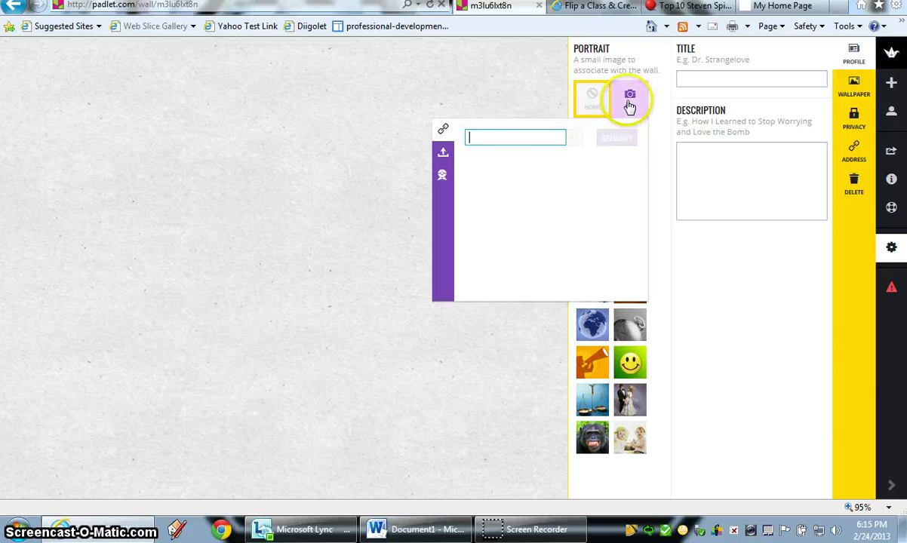
left_click(444, 154)
left_click(485, 150)
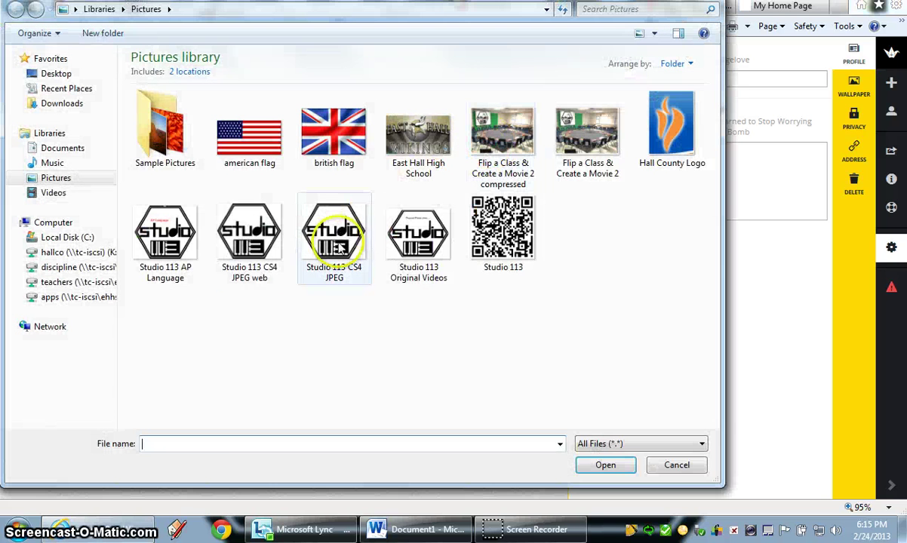
left_click(242, 226)
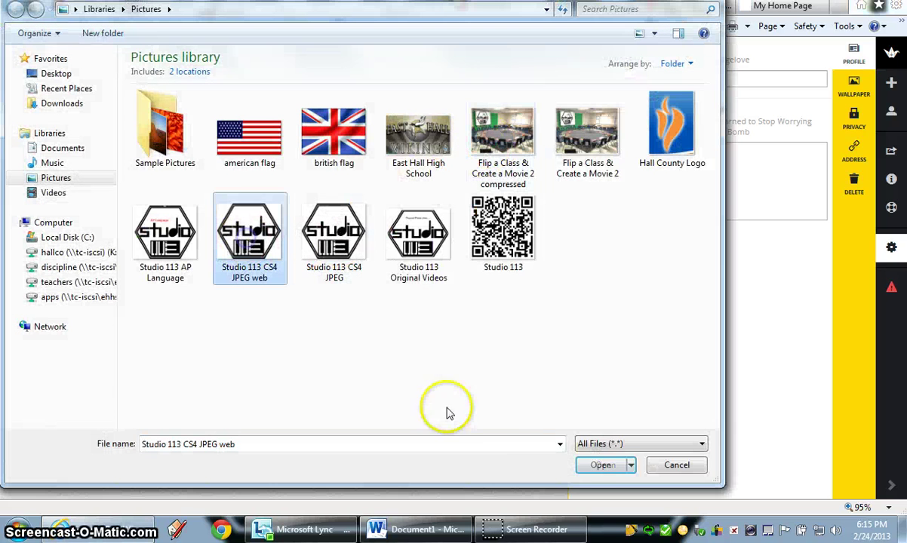
left_click(596, 465)
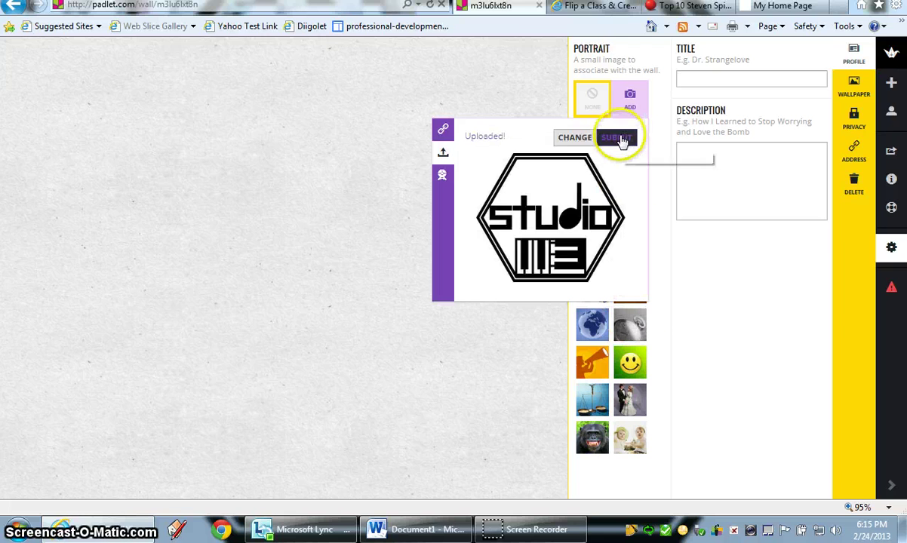
left_click(617, 138)
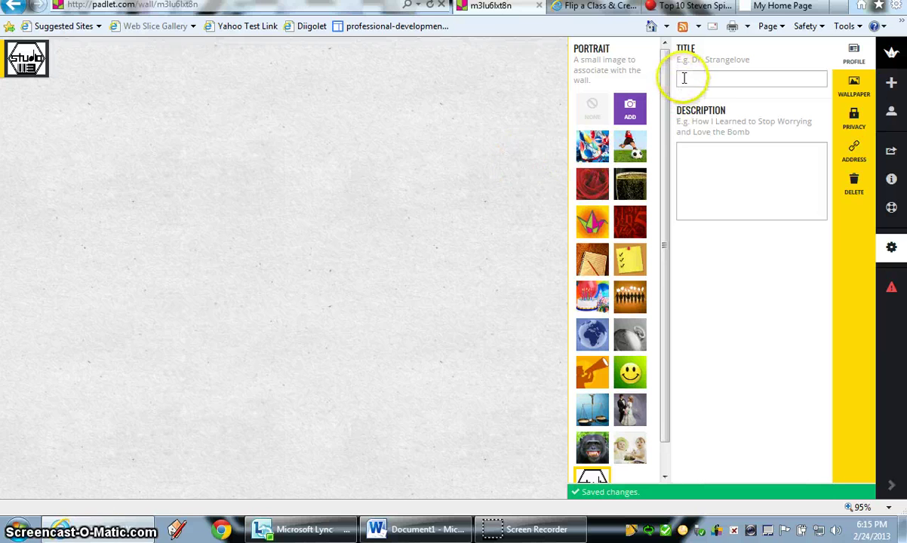
Copy 'Flip a Class & Create a Movie Brainstorming' from Word into the wall title.
left_click(415, 529)
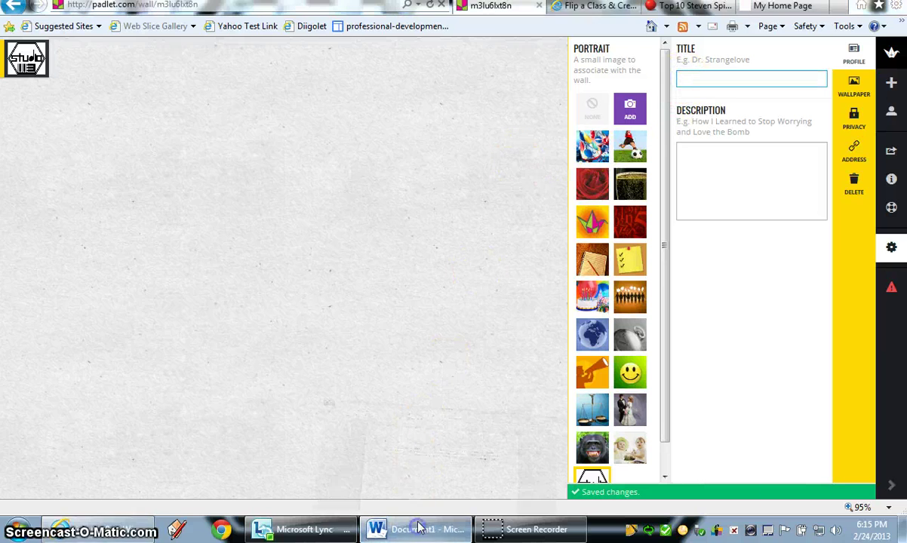
left_click_drag(437, 162, 227, 154)
key("ctrl+c")
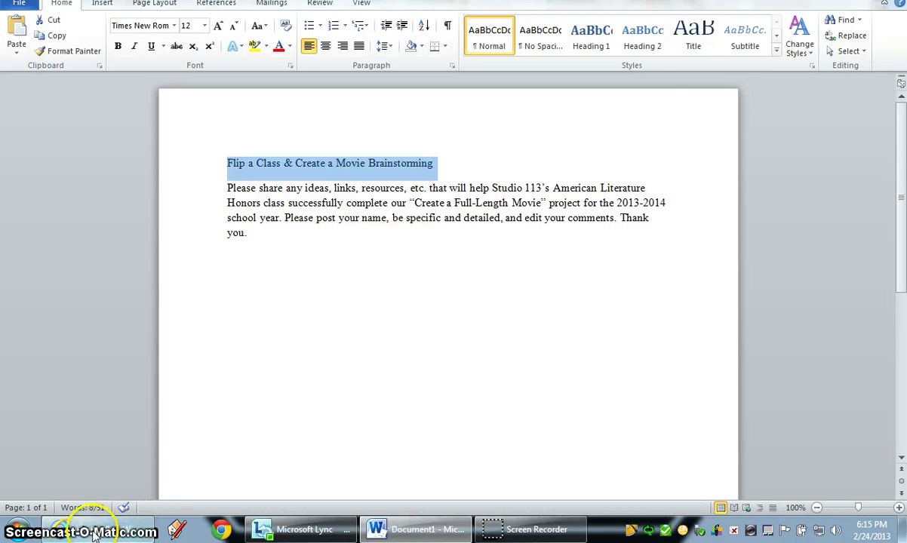
left_click(68, 528)
right_click(694, 82)
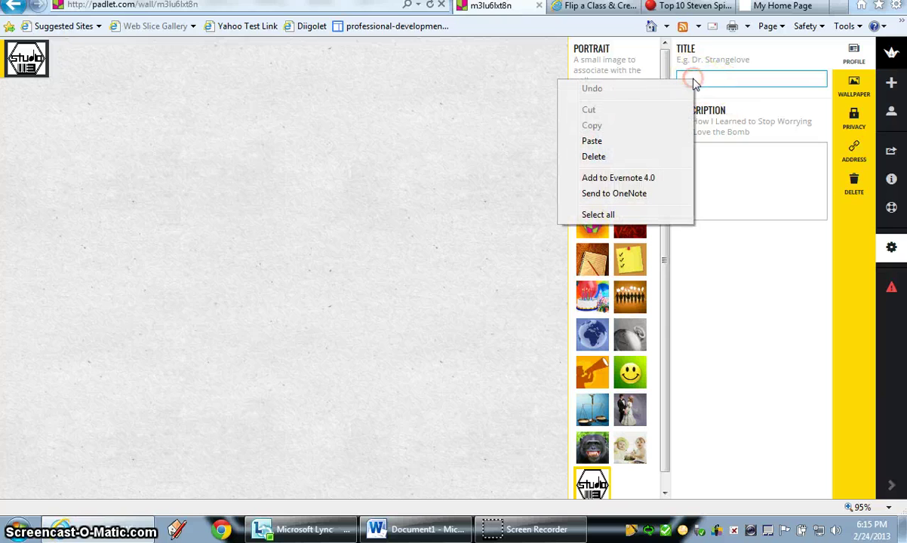
left_click(650, 141)
Paste the project description paragraph from Word into the wall's description field.
left_click(691, 150)
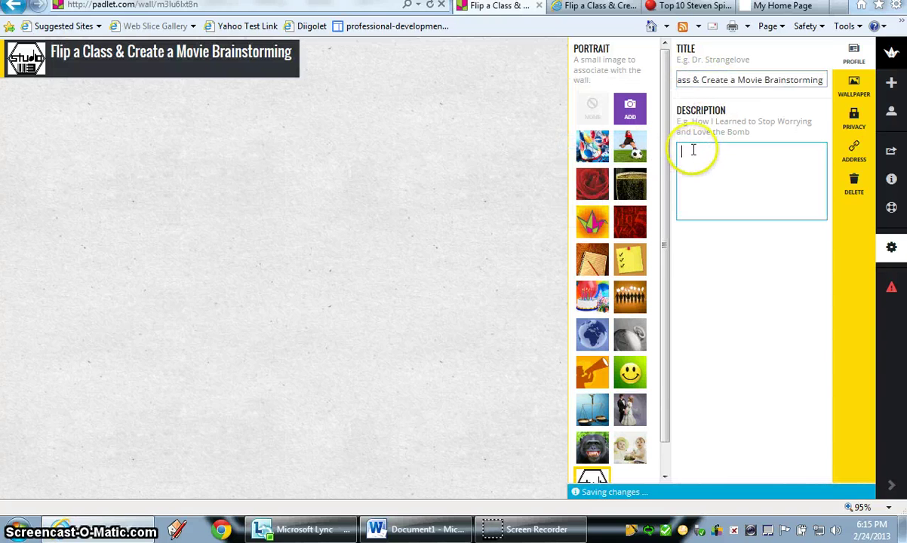
left_click(419, 529)
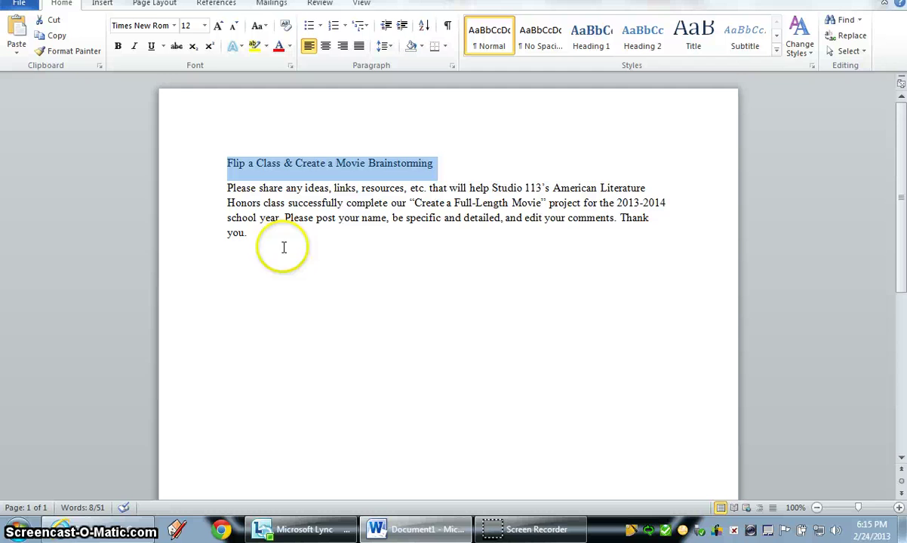
left_click_drag(253, 235, 227, 190)
key("ctrl+c")
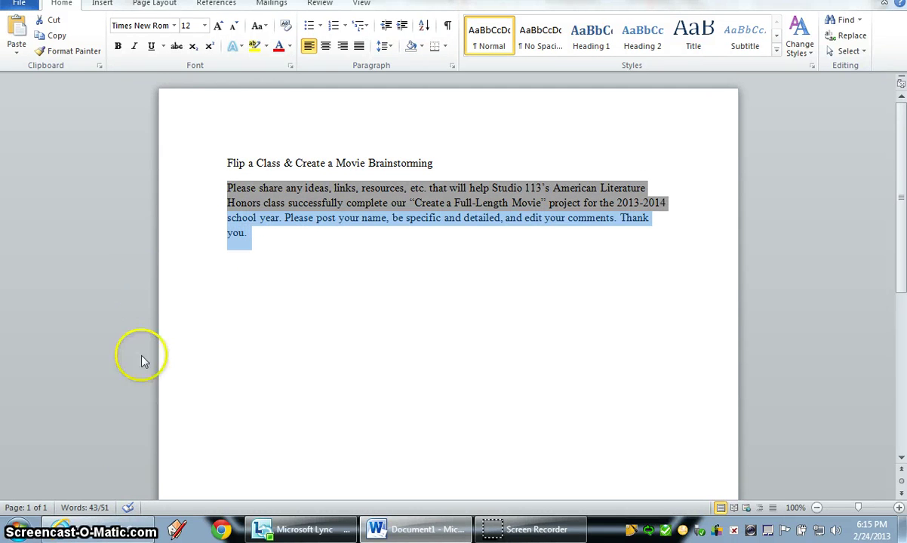
left_click(113, 534)
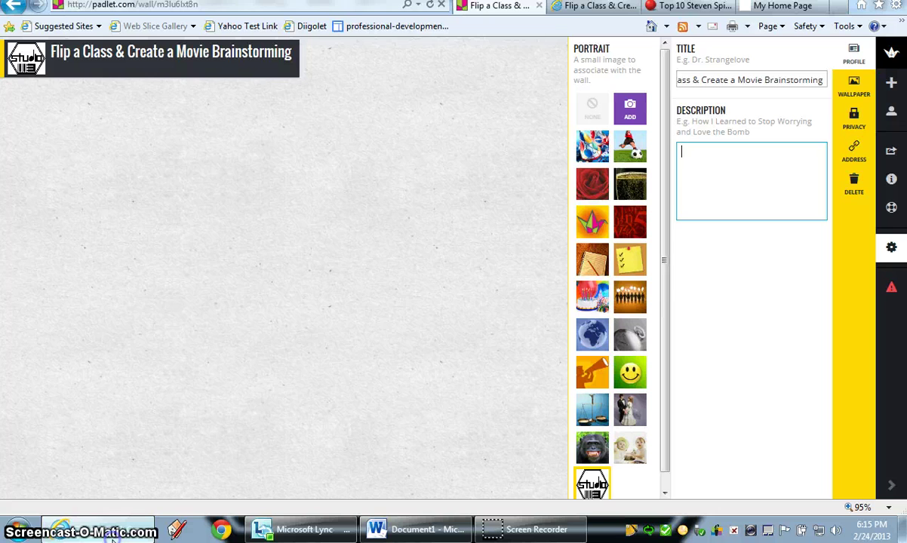
right_click(687, 152)
left_click(634, 210)
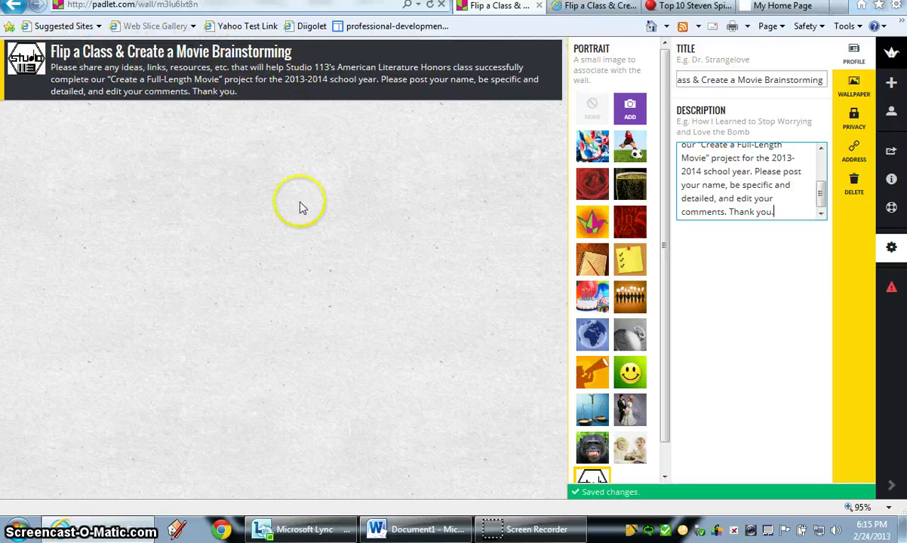
left_click(853, 90)
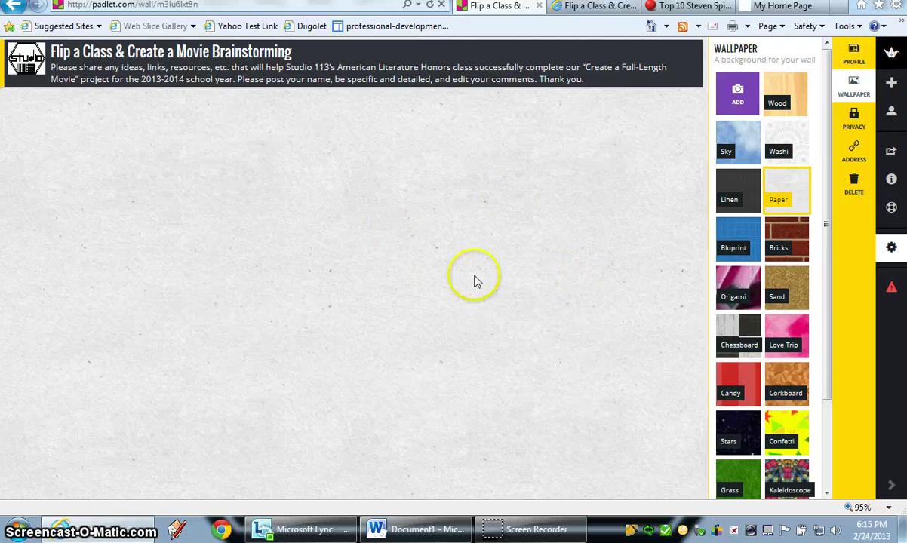
Upload the 'Flip a Class & Create a Movie 2' classroom photo as the wall's wallpaper.
left_click(736, 95)
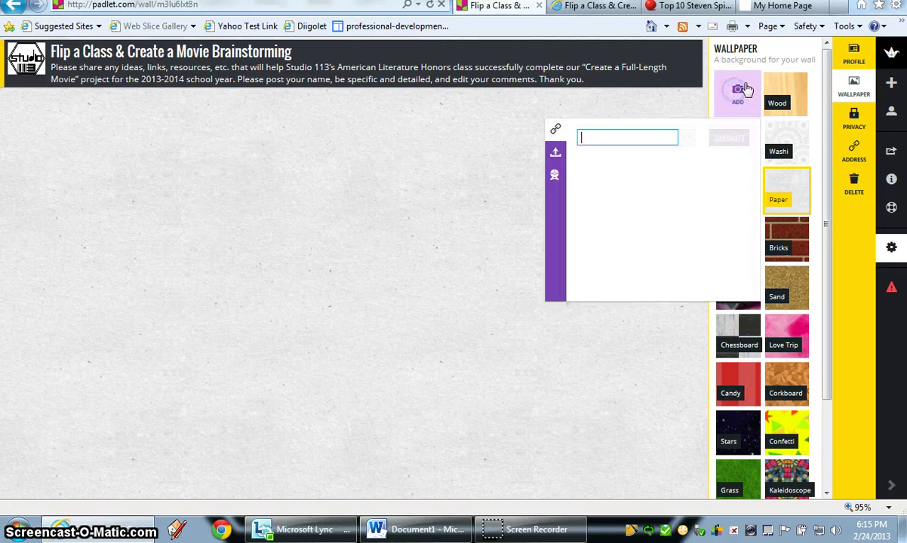
left_click(557, 155)
left_click(601, 151)
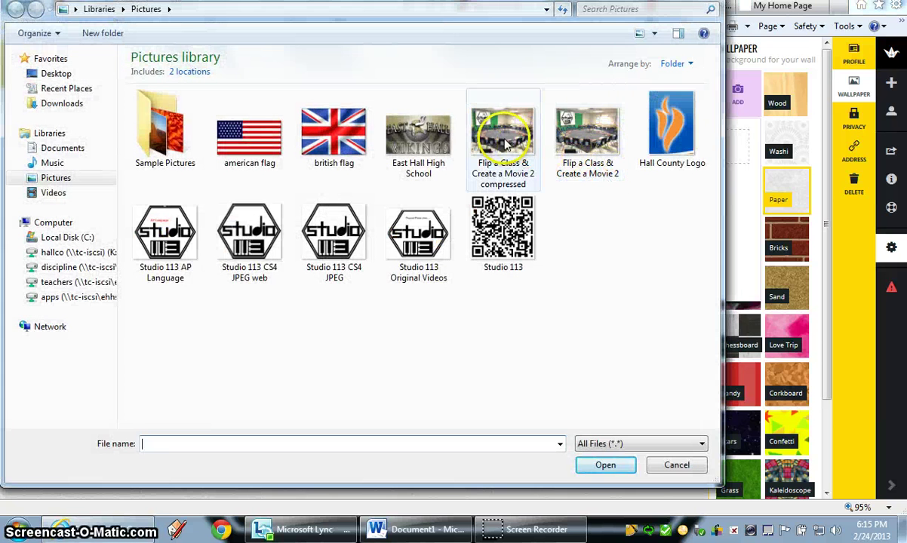
left_click(567, 123)
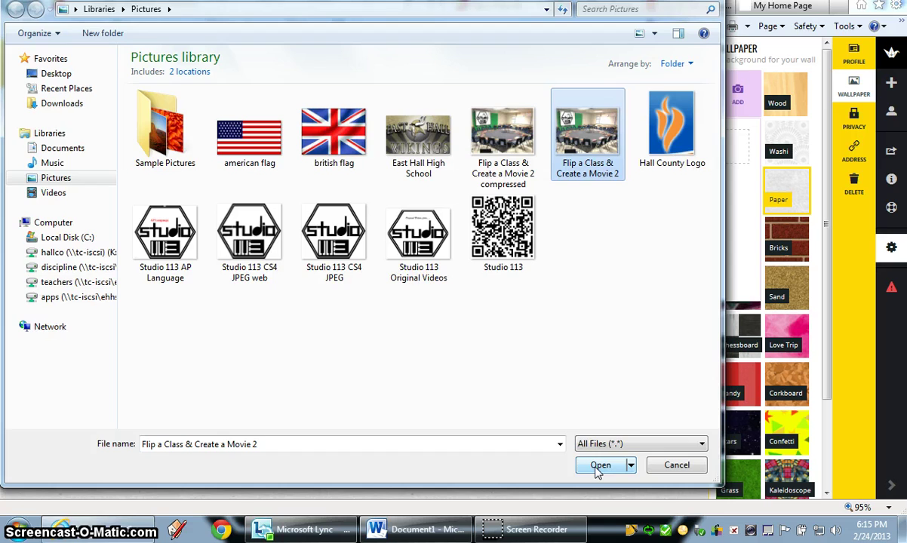
left_click(600, 465)
left_click(713, 231)
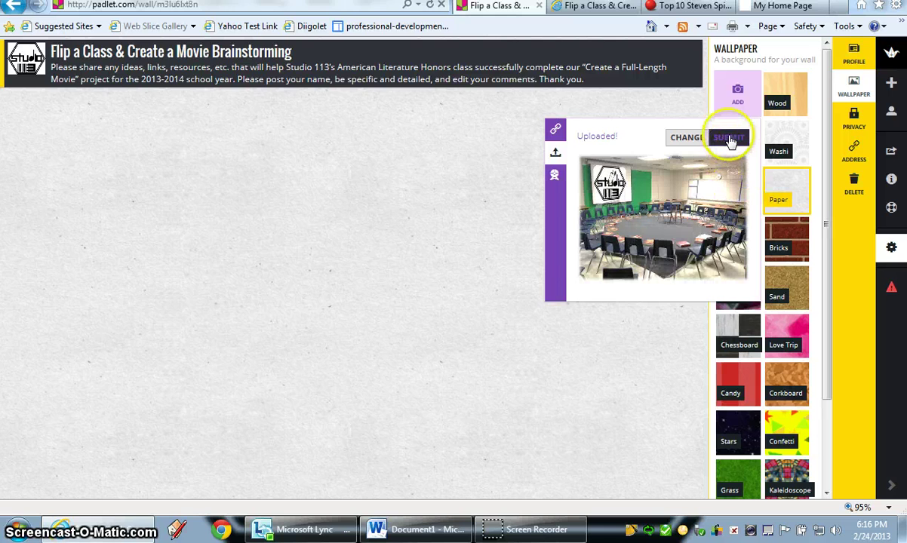
left_click(729, 139)
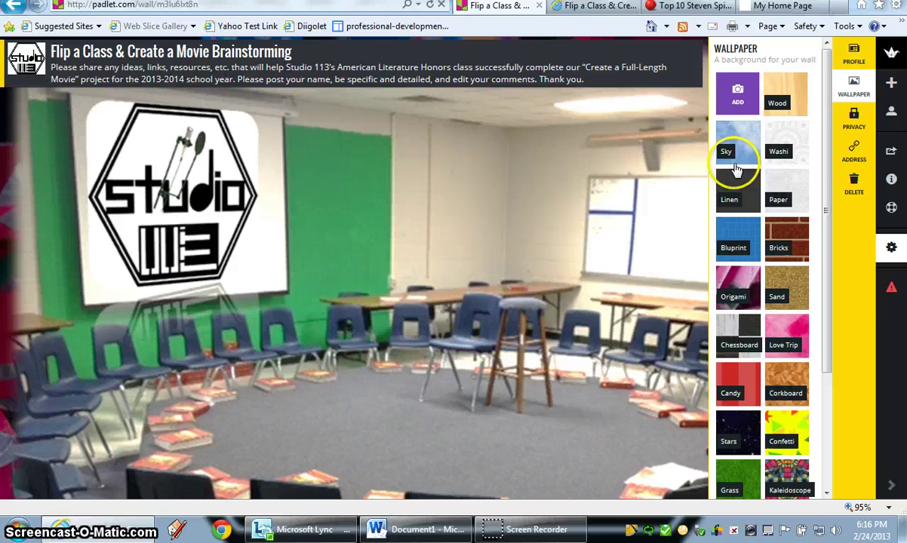
Review the wall's privacy (Hidden Link, Can Write), then bring up its address settings.
left_click(854, 118)
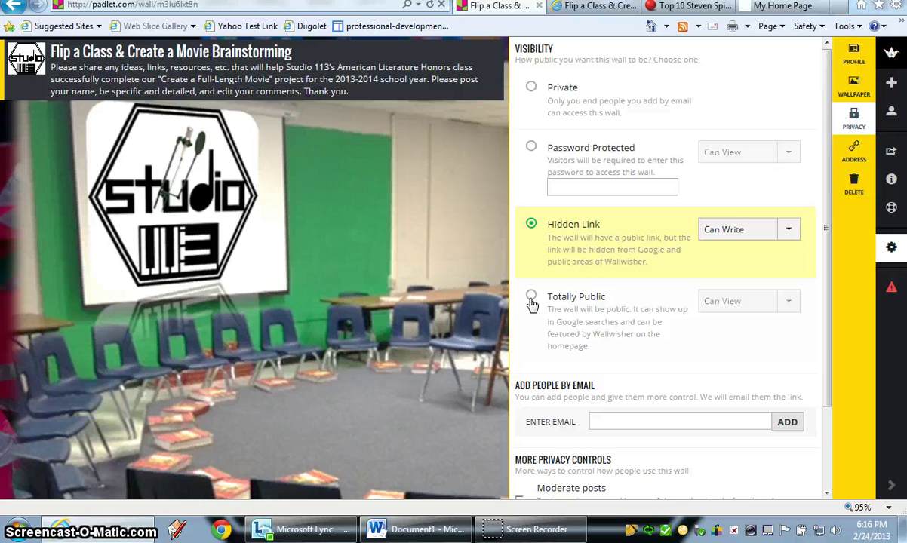
left_click(854, 148)
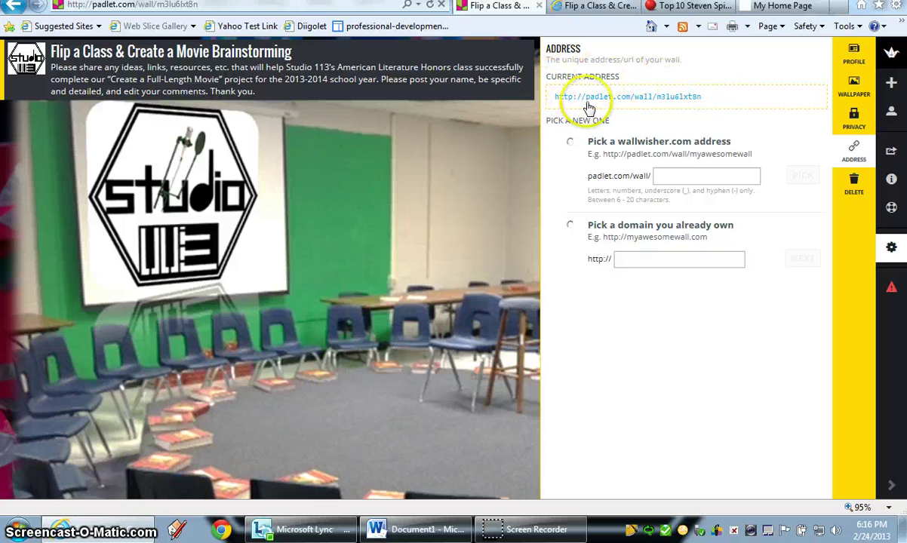
Set the custom wall address to Studio113Flip and close the settings panel.
left_click(572, 145)
left_click(664, 175)
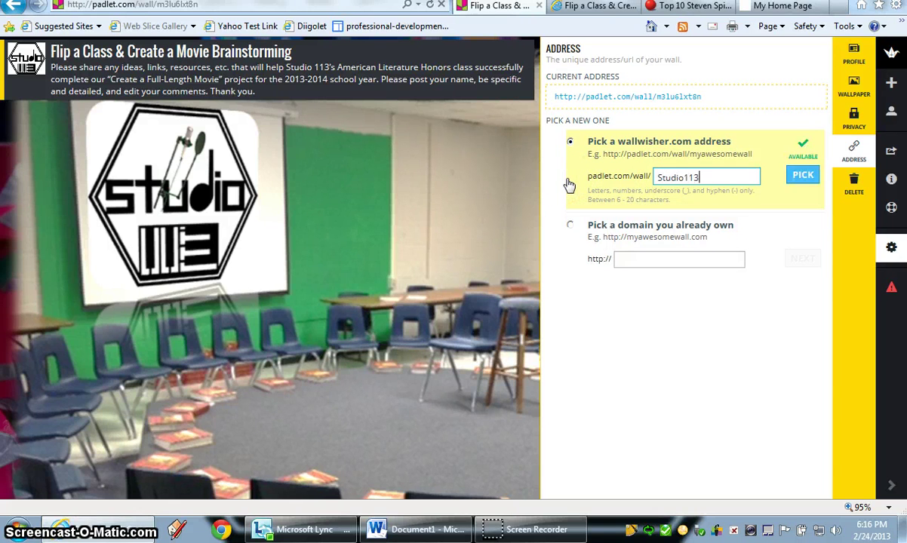
type("Studio113Flip")
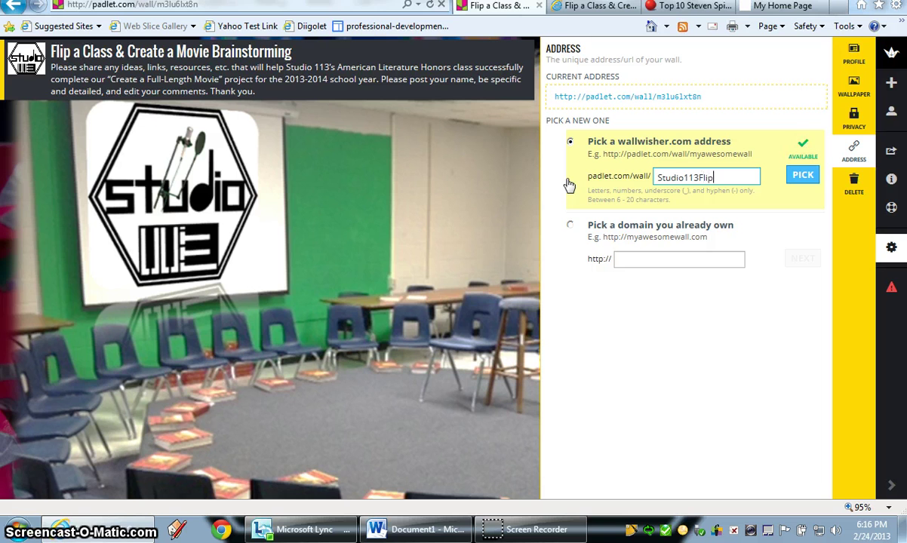
left_click_drag(571, 181, 717, 179)
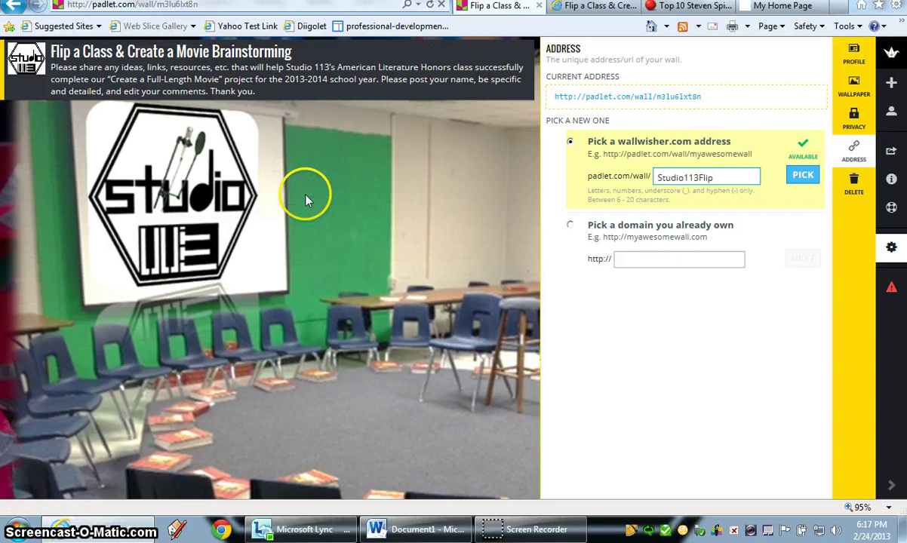
left_click(457, 200)
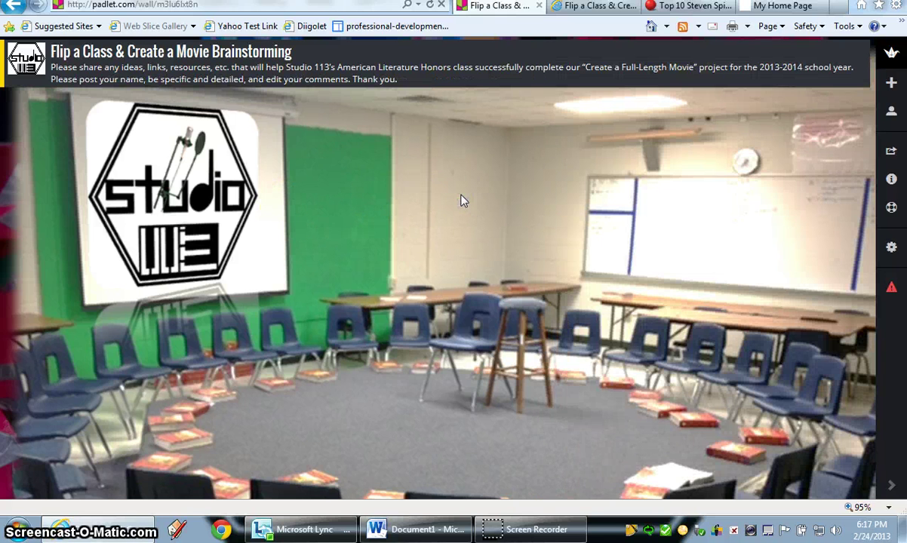
Select the wall's full embed code from its share options, then return to My Home Page.
left_click(892, 153)
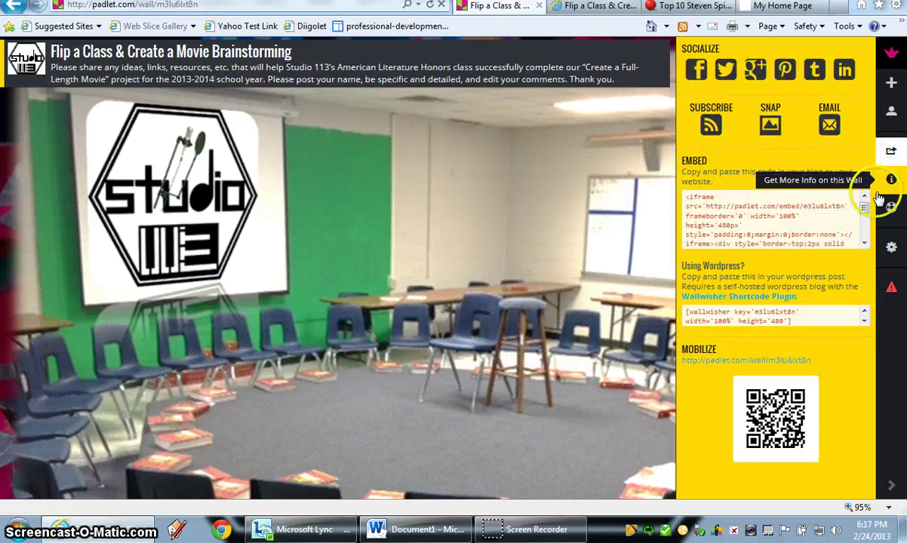
left_click_drag(864, 209, 865, 249)
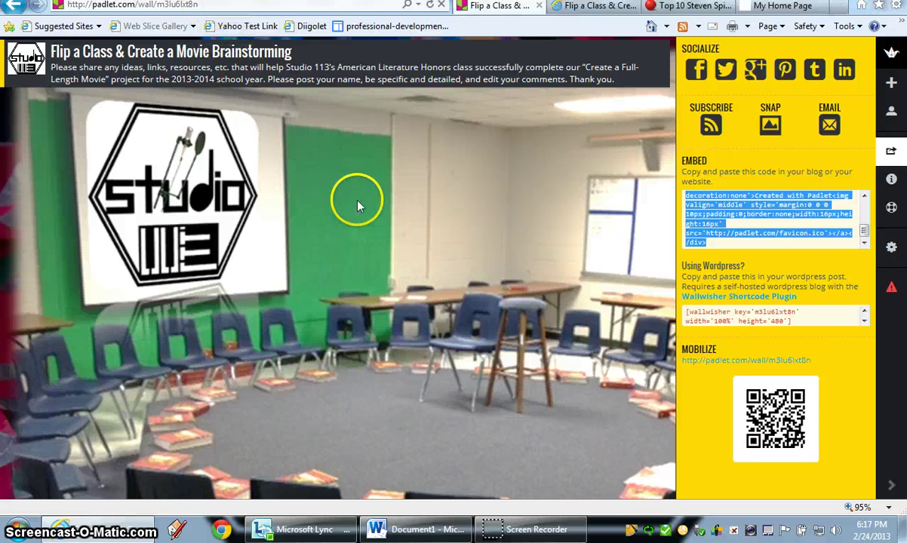
left_click(781, 7)
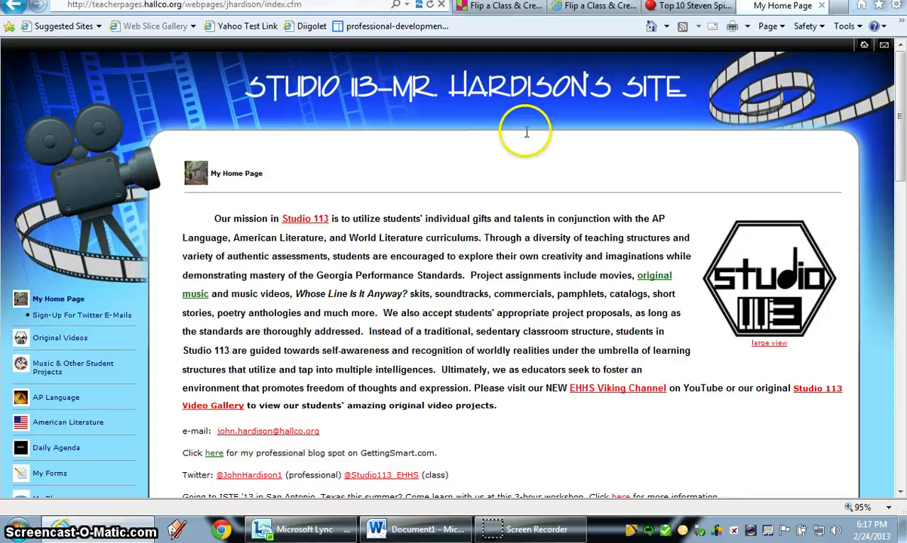
Open the Flipped Class page and scroll past the survey to the embedded brainstorming wall.
scroll(524, 129, "down", 3)
scroll(526, 129, "down", 3)
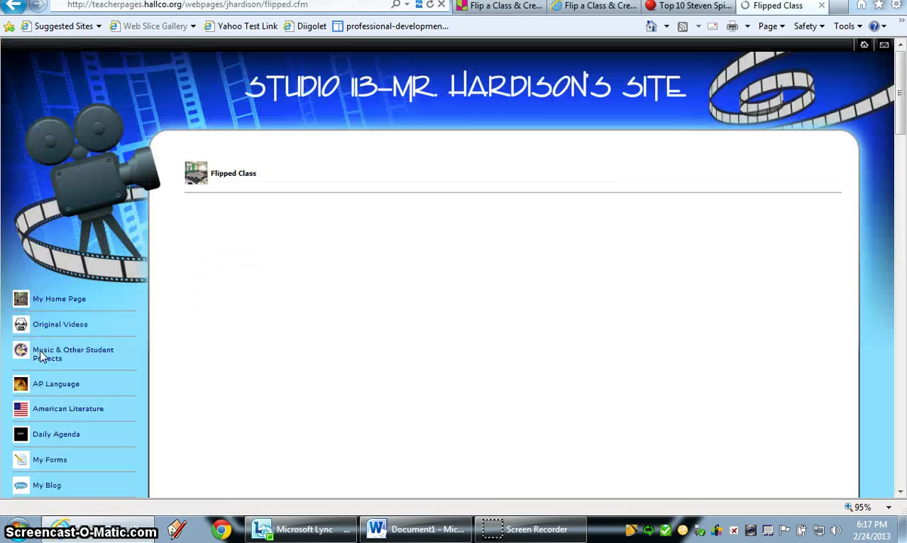
left_click(458, 242)
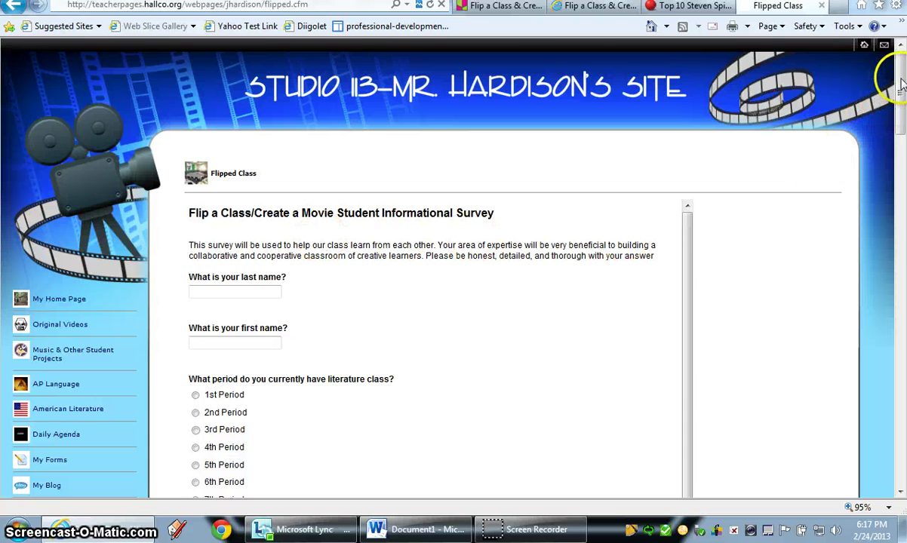
left_click_drag(901, 80, 902, 132)
left_click_drag(900, 144, 900, 390)
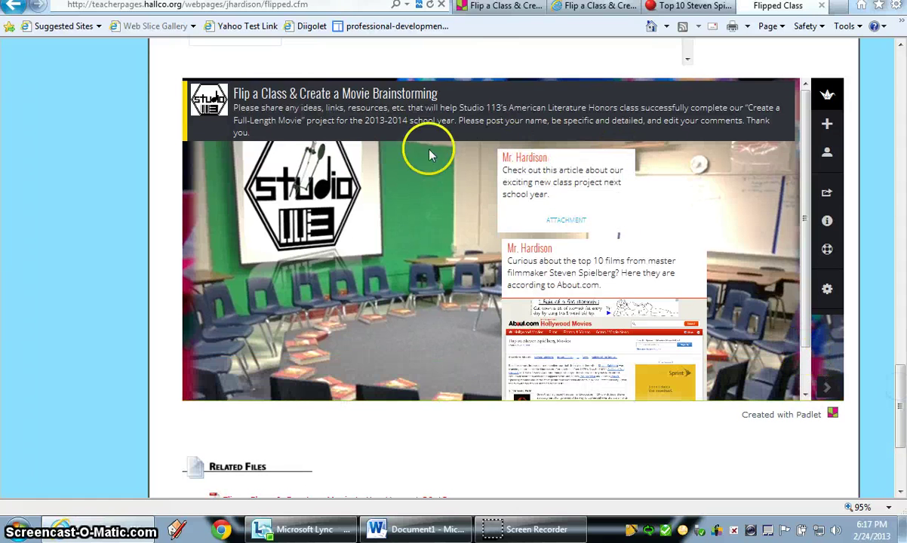